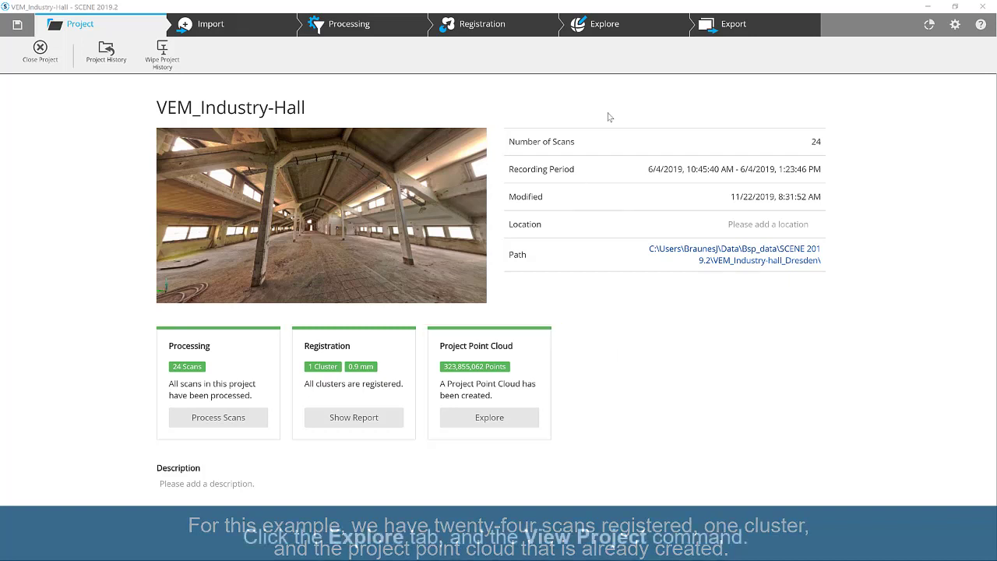
# Rotate the 3-D hall model in Explore, then open the VEM_Industry-Hall overview map.
pyautogui.click(603, 25)
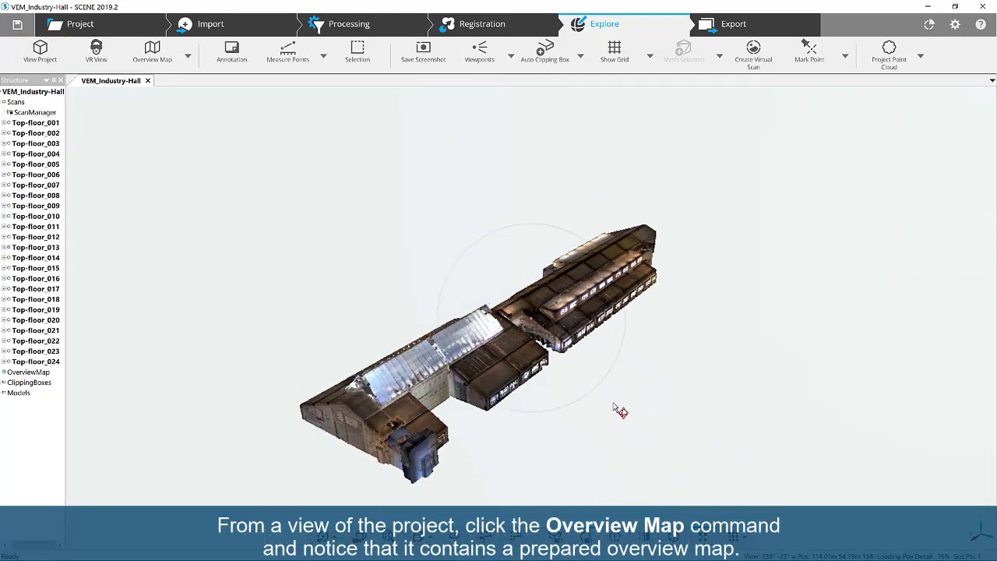
pyautogui.moveTo(620, 411); pyautogui.dragTo(862, 445)
pyautogui.click(153, 52)
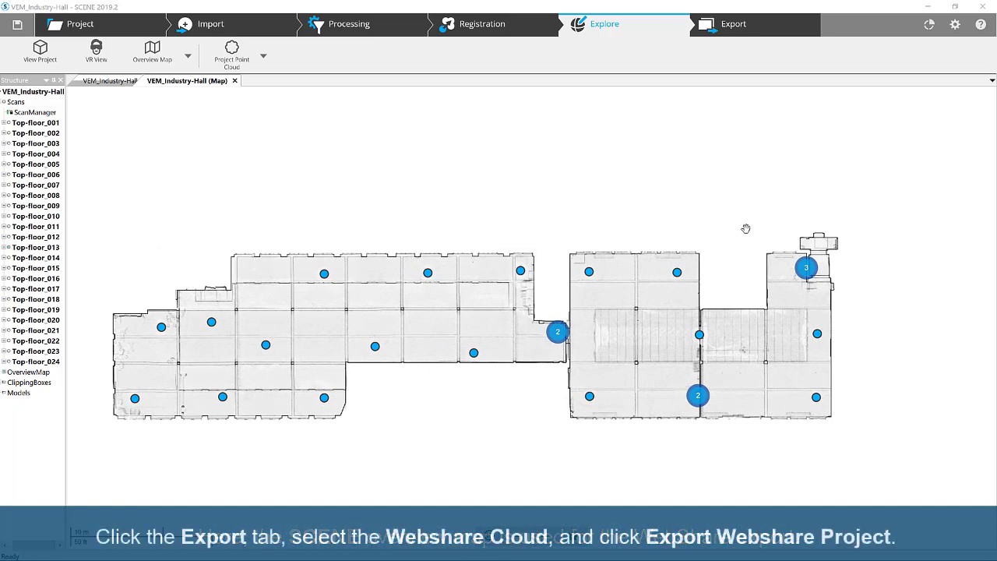
# Start an Export WebShare Project and look over the overview map styles without changing them.
pyautogui.click(720, 31)
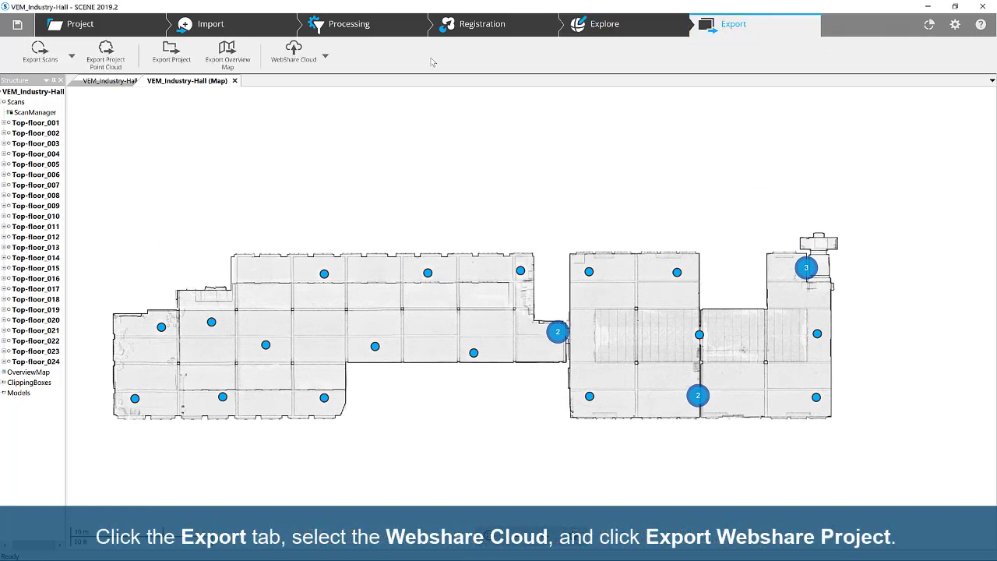
pyautogui.click(325, 61)
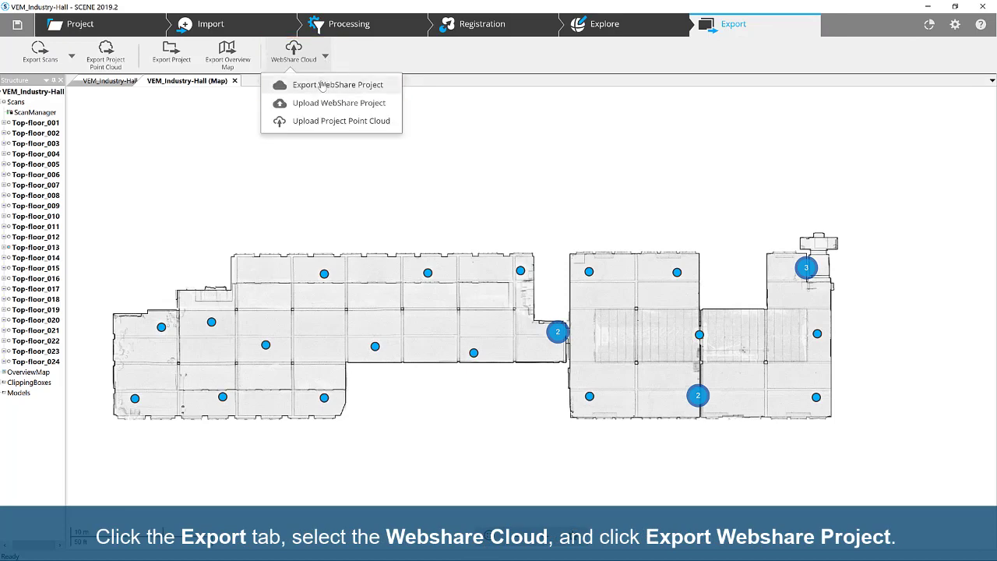
pyautogui.click(322, 88)
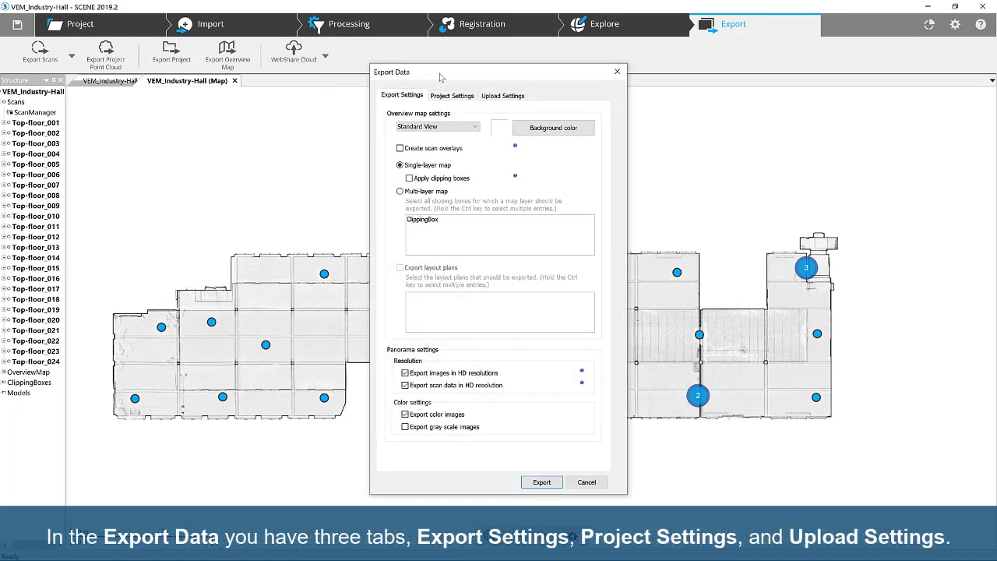
pyautogui.moveTo(443, 78); pyautogui.dragTo(431, 98)
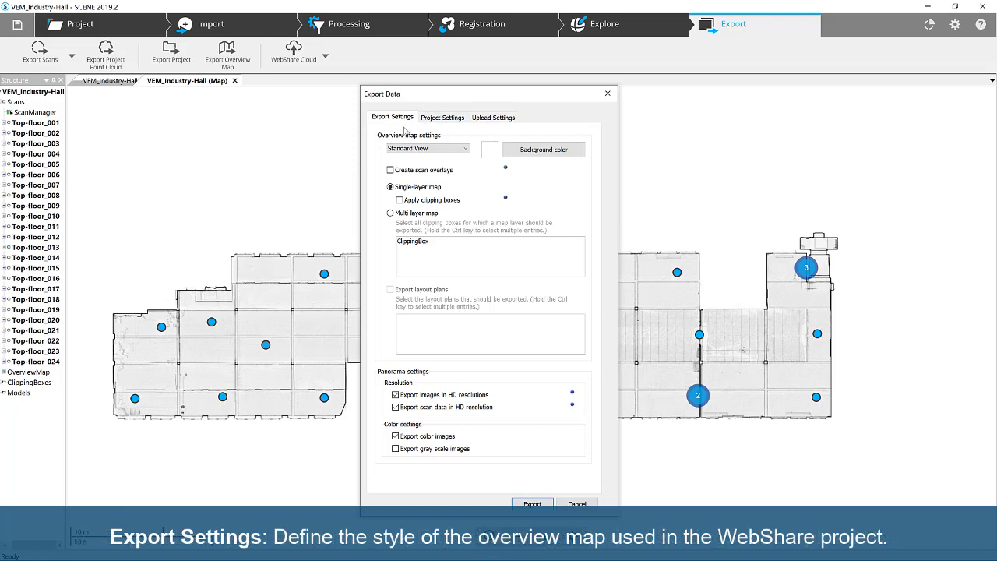
pyautogui.click(447, 152)
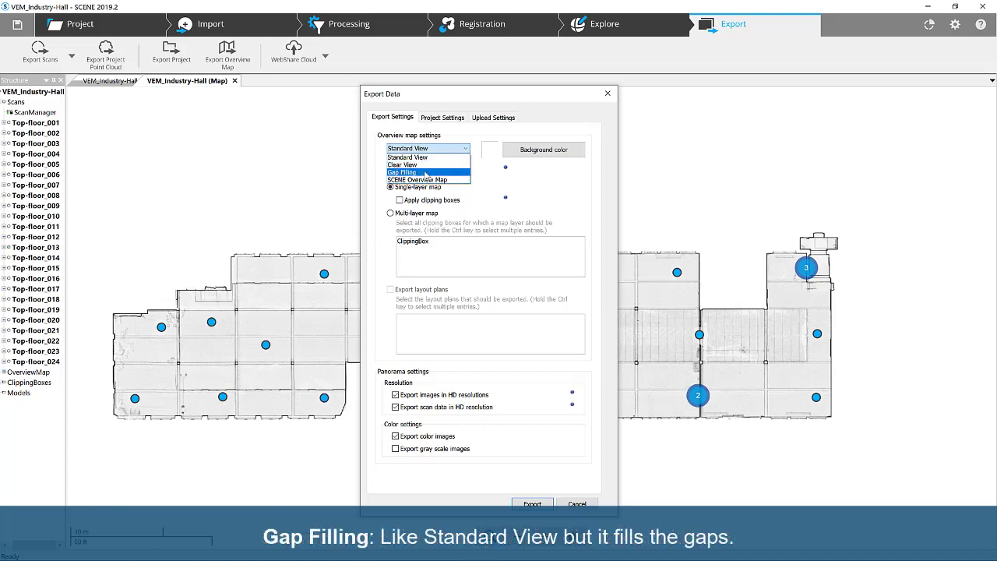
pyautogui.press('Escape')
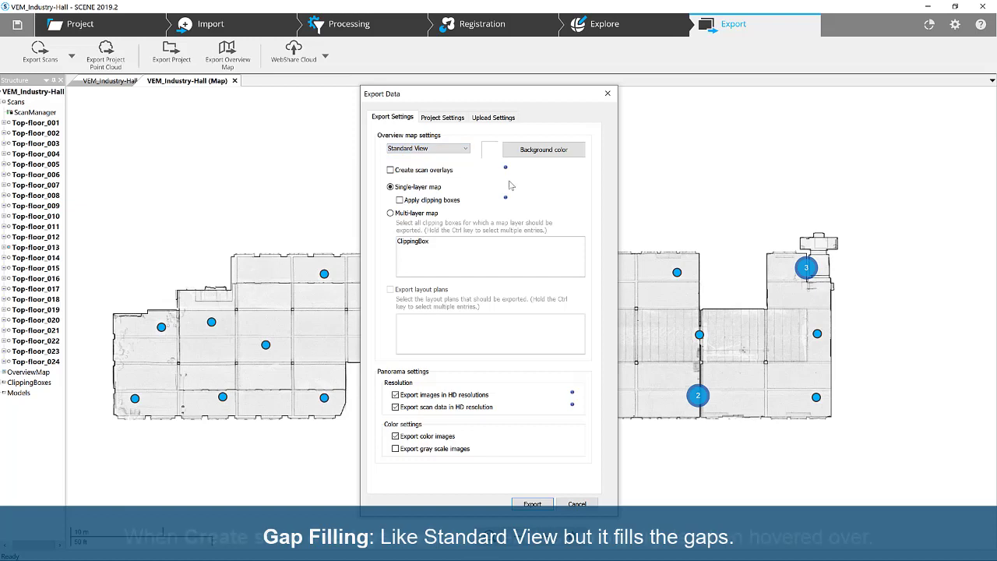
# Turn on Create scan overlays, try Multi-layer map, and reopen the map style list.
pyautogui.click(390, 171)
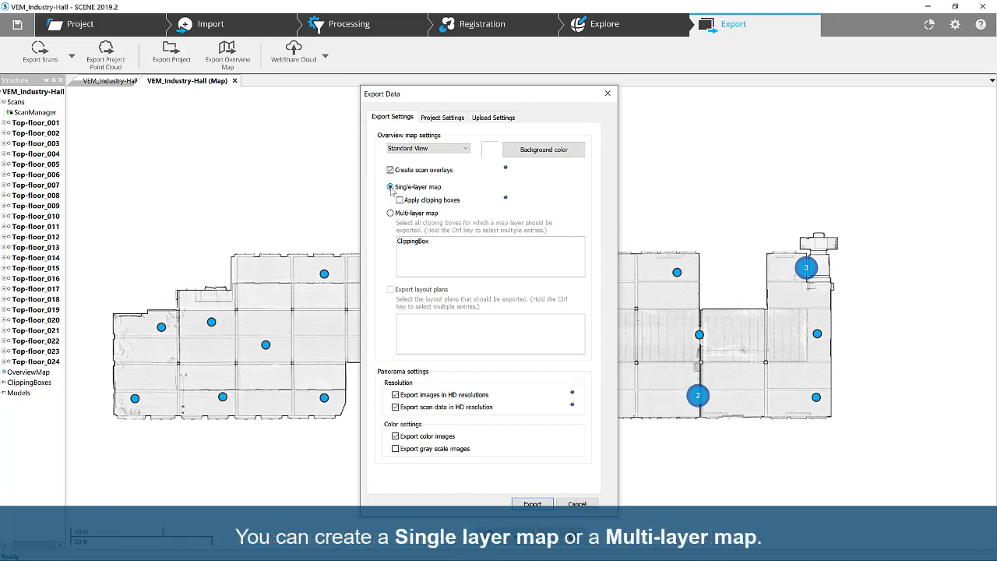
pyautogui.click(390, 213)
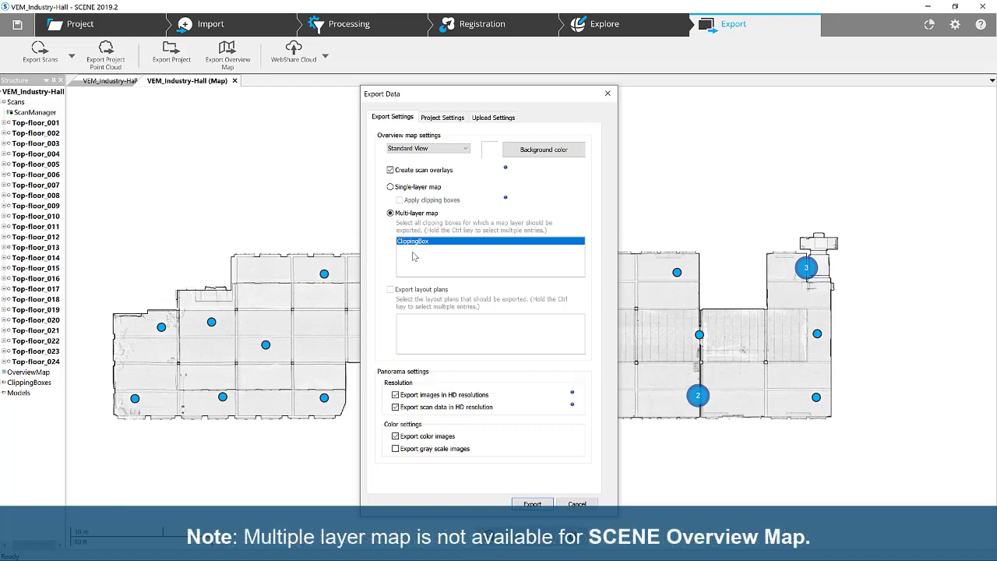
pyautogui.click(434, 151)
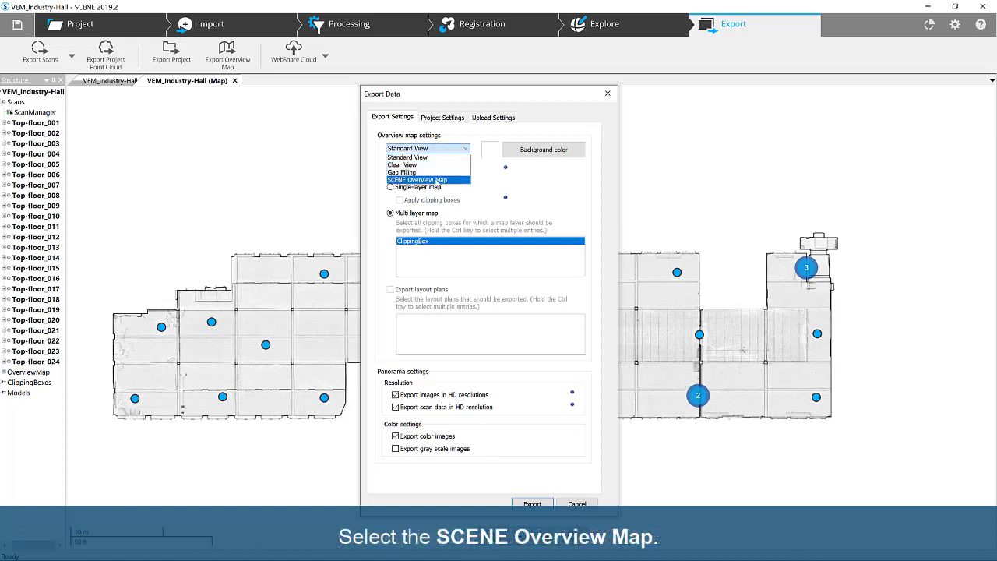
# Choose SCENE Overview Map and enable HD resolution scan data plus grey scale images.
pyautogui.click(453, 180)
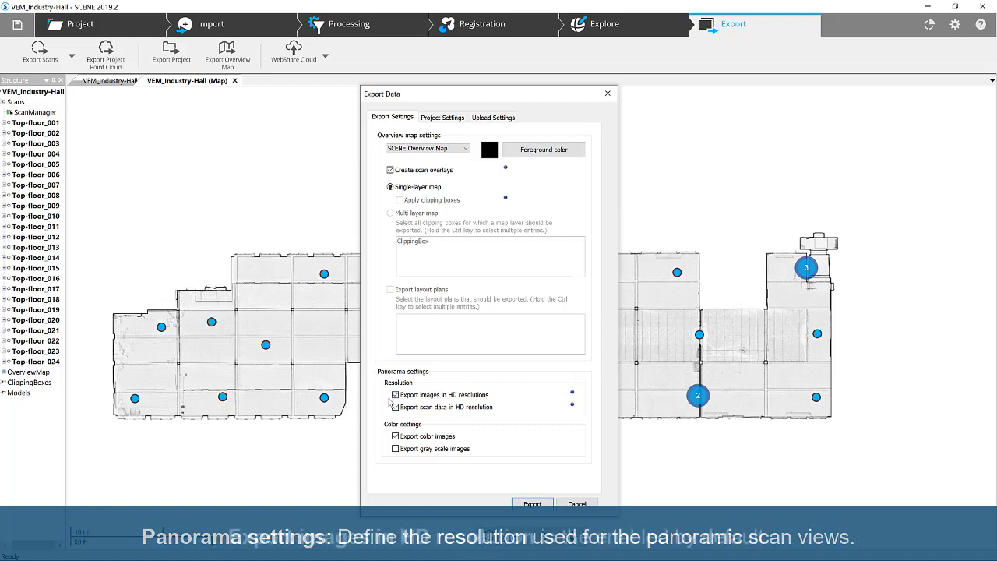
pyautogui.moveTo(572, 395)
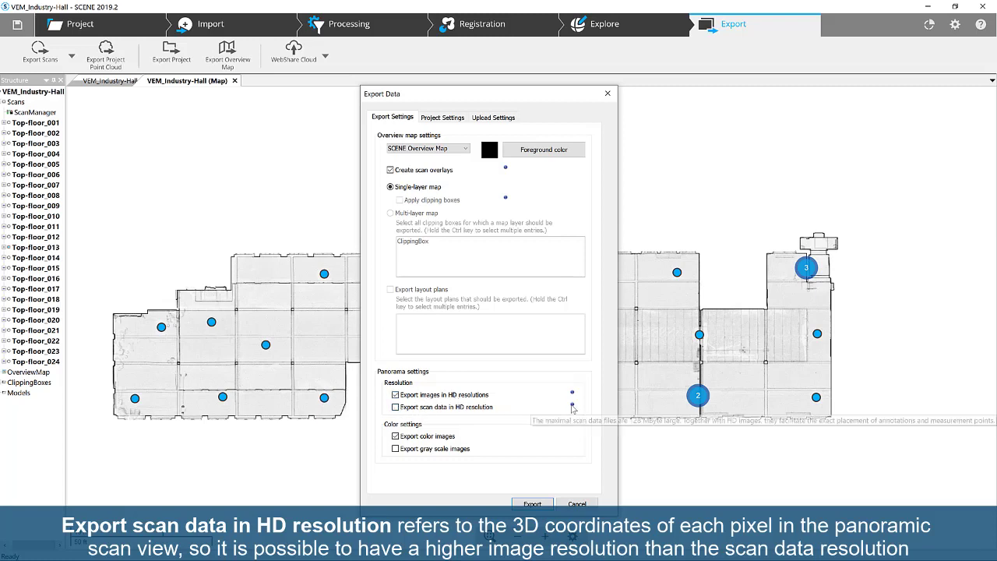
pyautogui.click(396, 407)
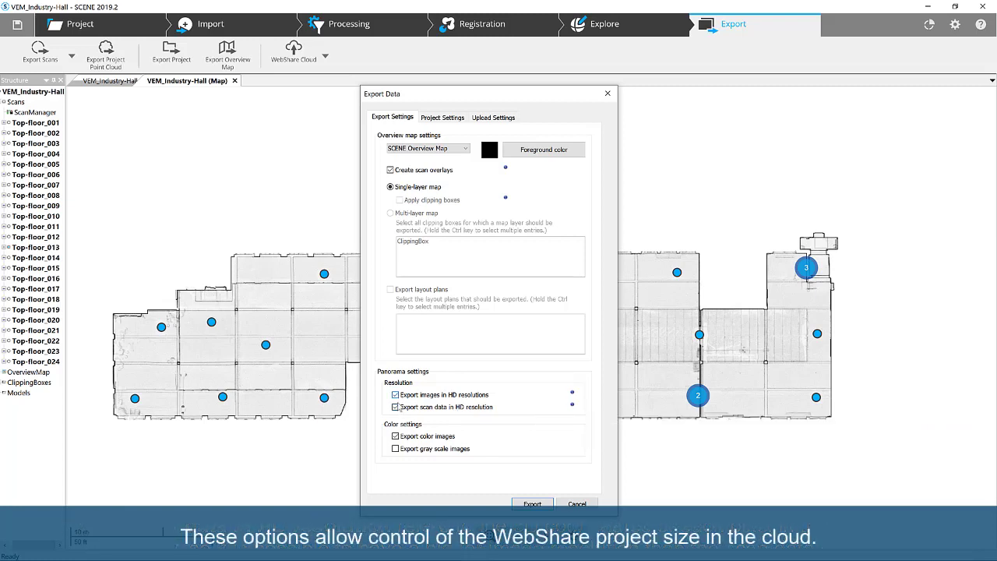
pyautogui.click(396, 449)
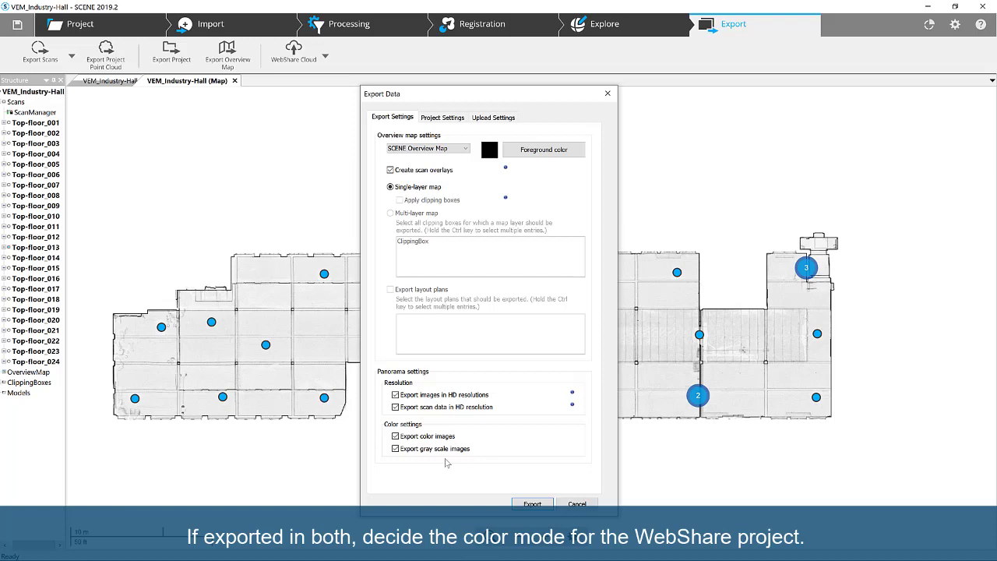
# Append '_example' to the project name in Project Settings, giving VEM_Industry-Hall_example.
pyautogui.click(450, 118)
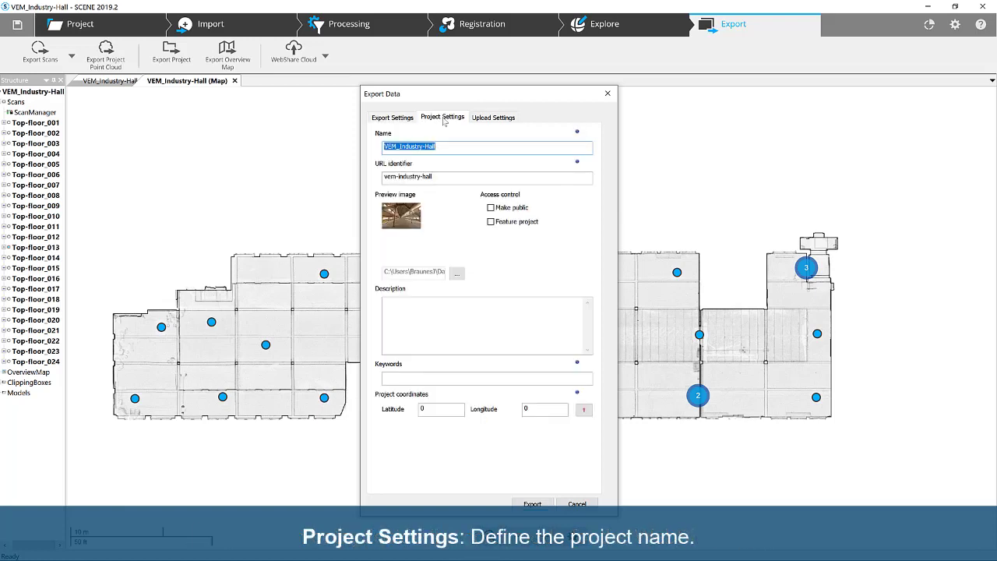
pyautogui.click(465, 149)
pyautogui.write('_example')
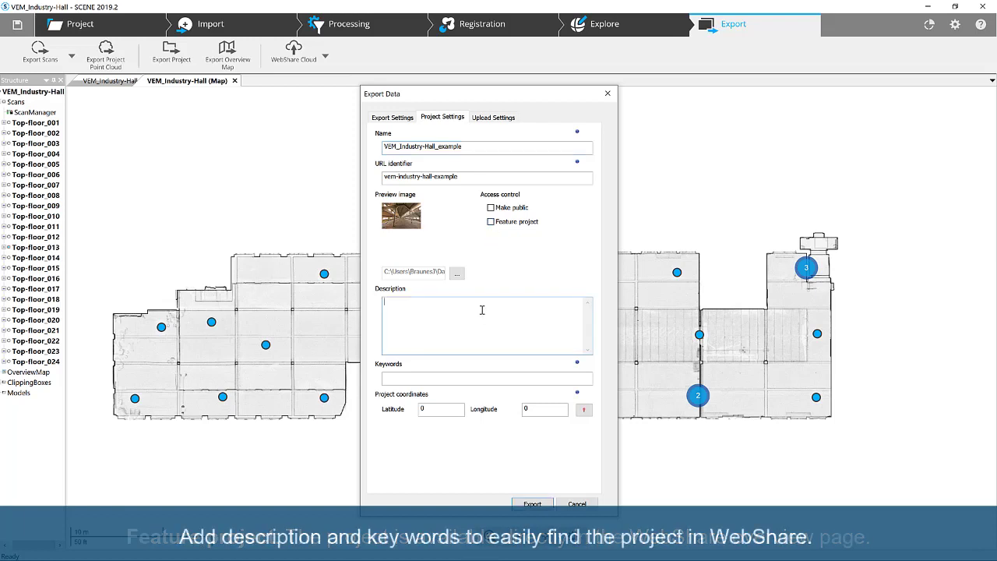
# Enter the 'WebShare training project' description and latitude, then verify the Dresden location on a map.
pyautogui.write('WebShare training project')
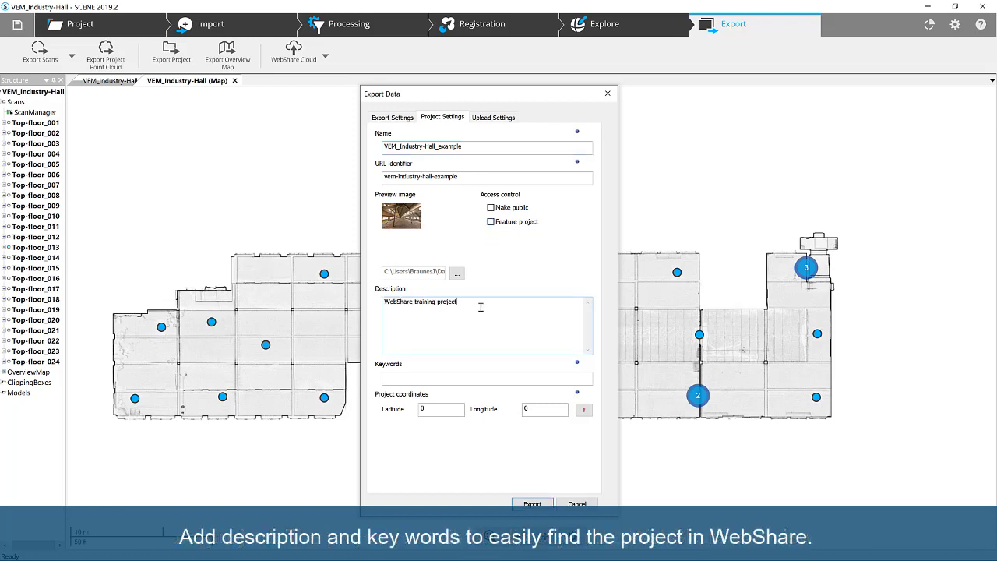
pyautogui.click(458, 378)
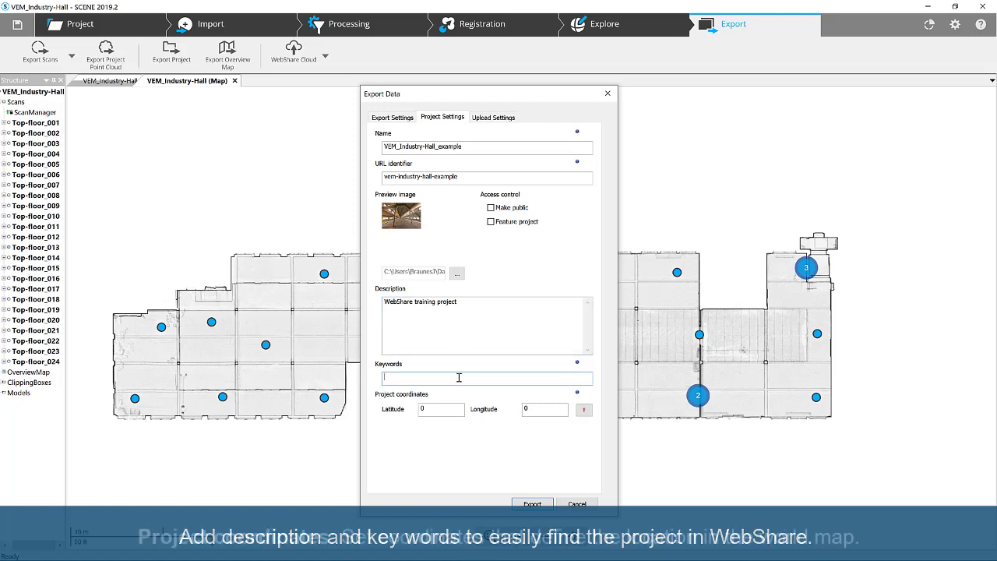
pyautogui.doubleClick(437, 408)
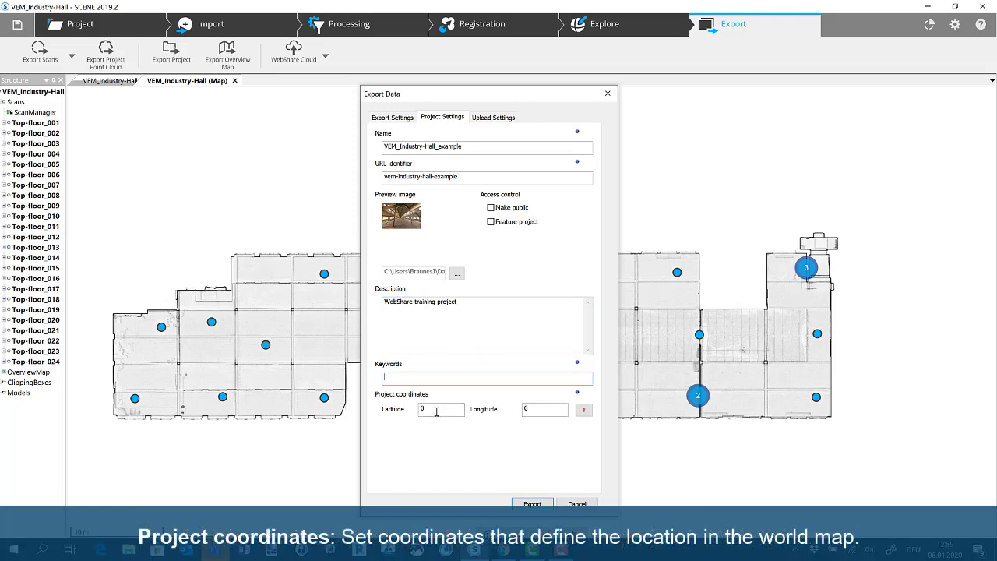
pyautogui.write('51.001673')
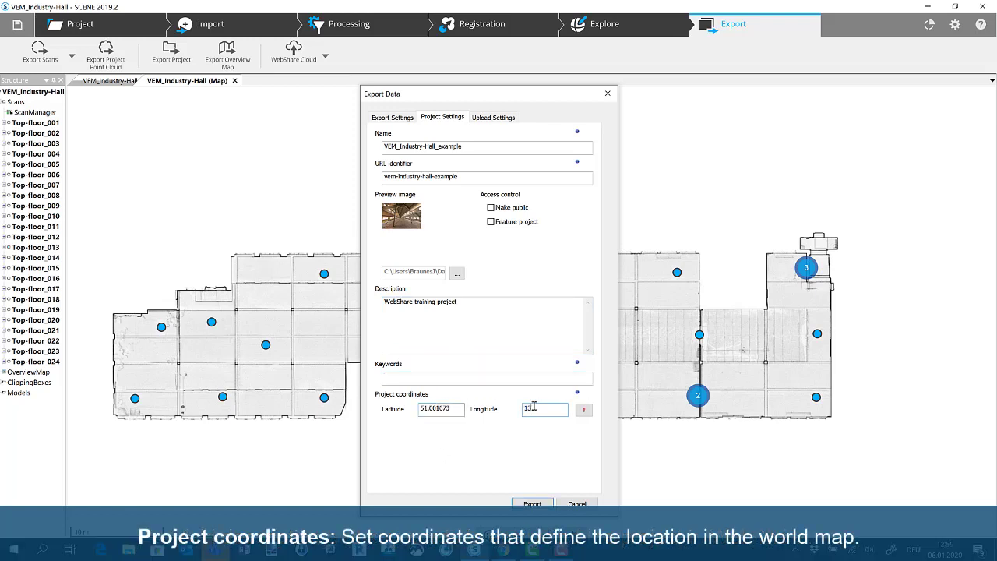
pyautogui.write('42')
pyautogui.click(583, 409)
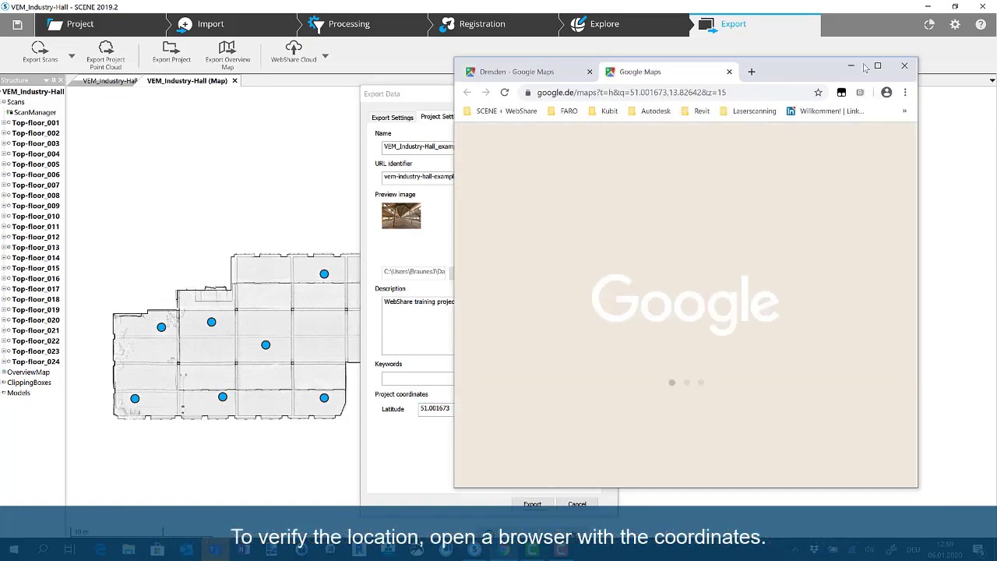
pyautogui.click(878, 66)
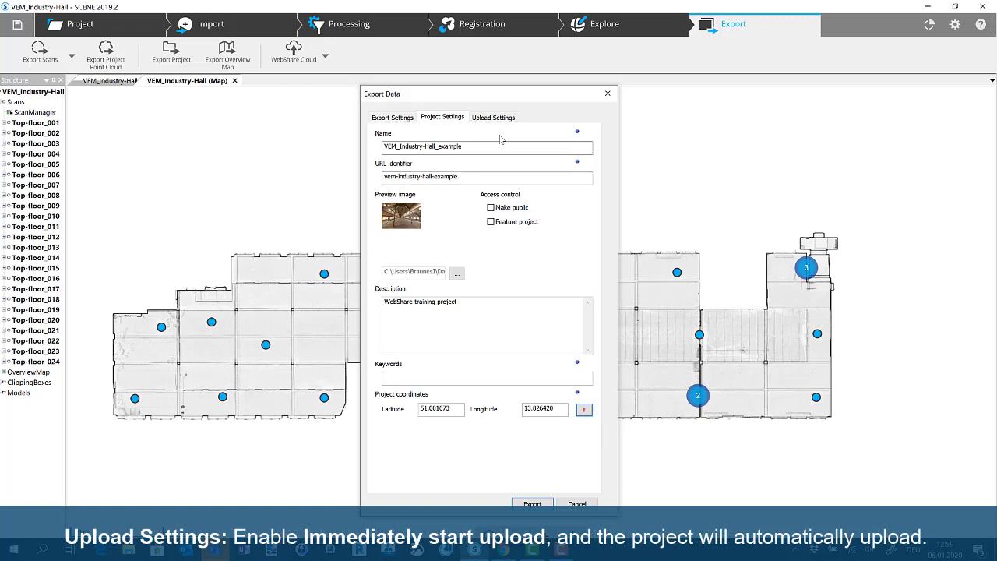
# Check Immediately start upload, confirm the password, export, and acknowledge the success message.
pyautogui.click(503, 121)
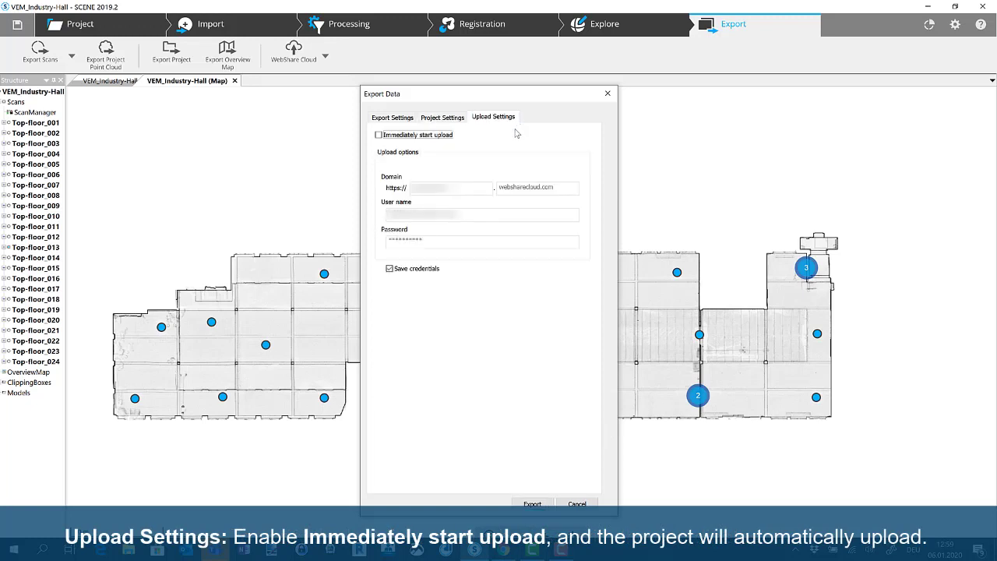
pyautogui.click(379, 136)
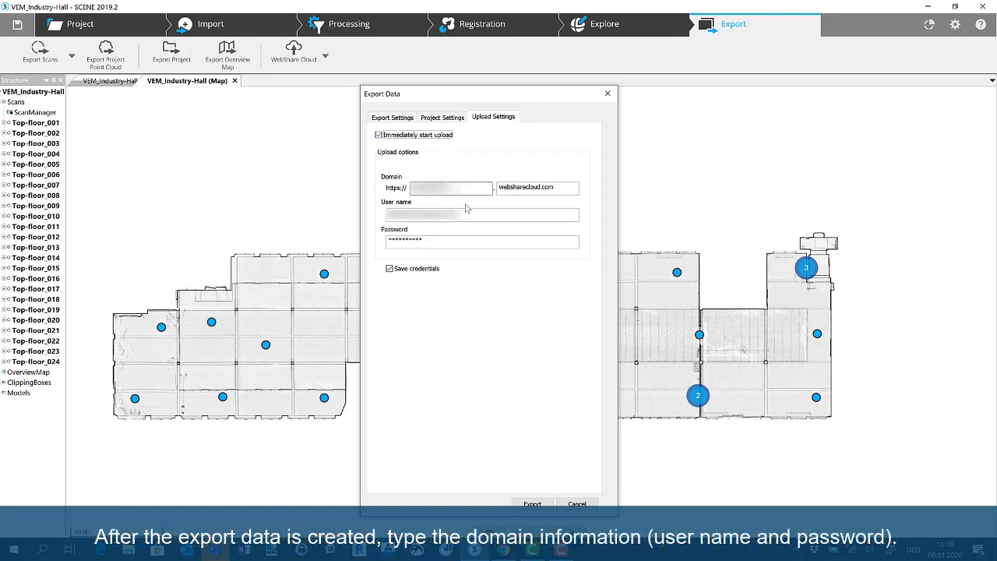
pyautogui.click(459, 240)
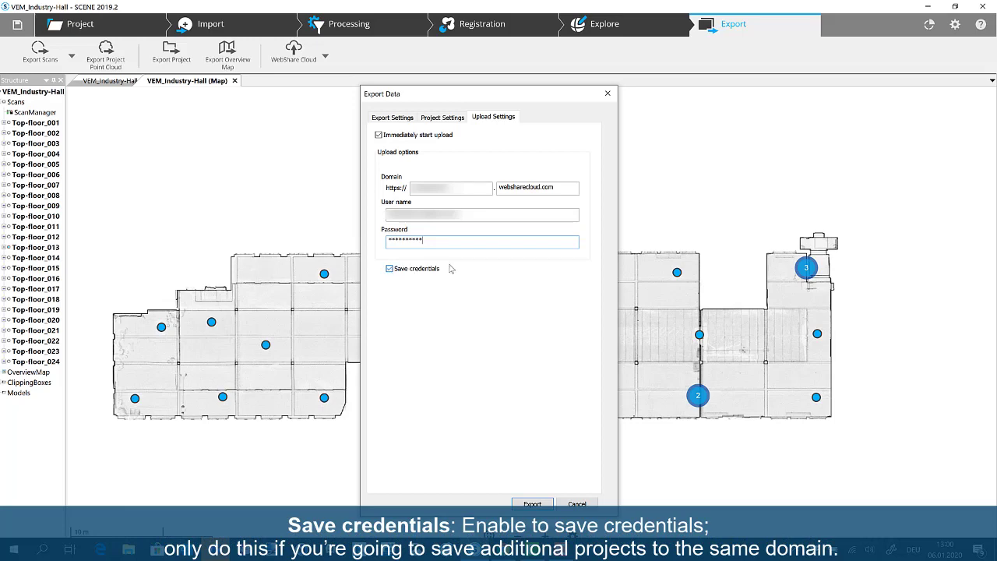
pyautogui.click(532, 504)
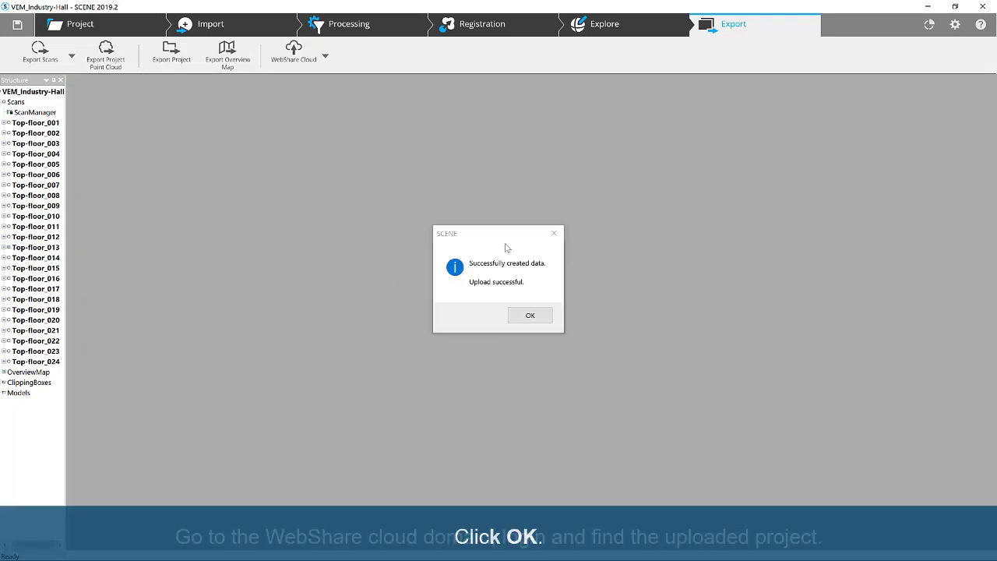
pyautogui.click(531, 316)
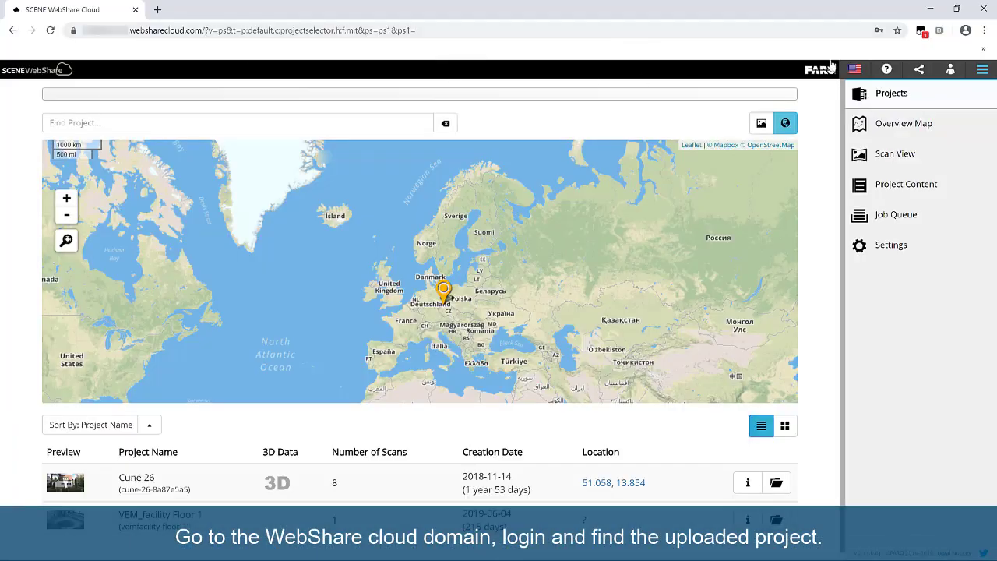
# Log in to WebShare Cloud with the saved credentials.
pyautogui.click(950, 70)
pyautogui.click(857, 122)
pyautogui.press('Return')
# Search 'vem', open VEM_Industry-Hall_example, and view the Top-floor_018 panorama.
pyautogui.click(211, 120)
pyautogui.write('vem')
pyautogui.click(179, 274)
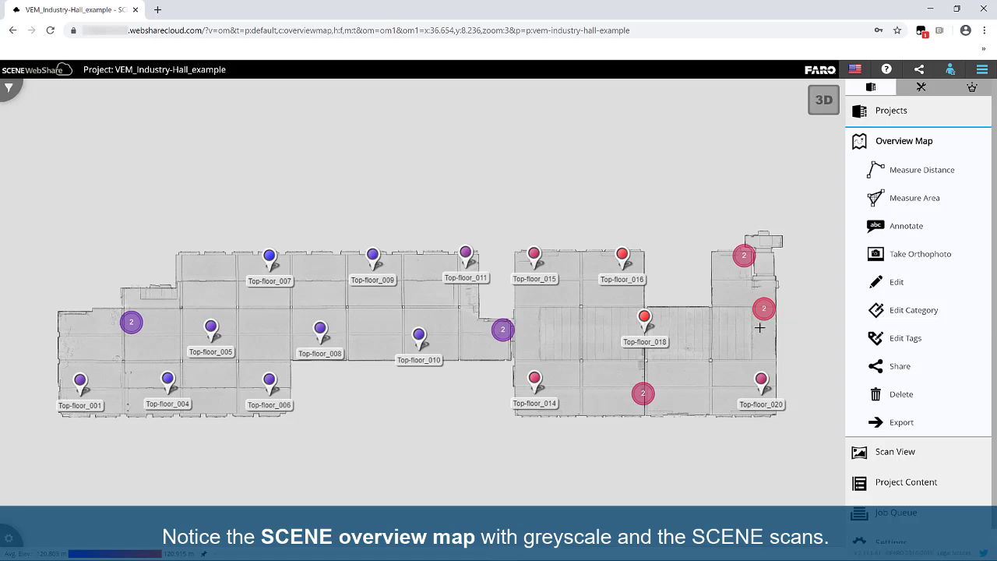
pyautogui.scroll(5, 773, 332)
pyautogui.scroll(-5, 718, 334)
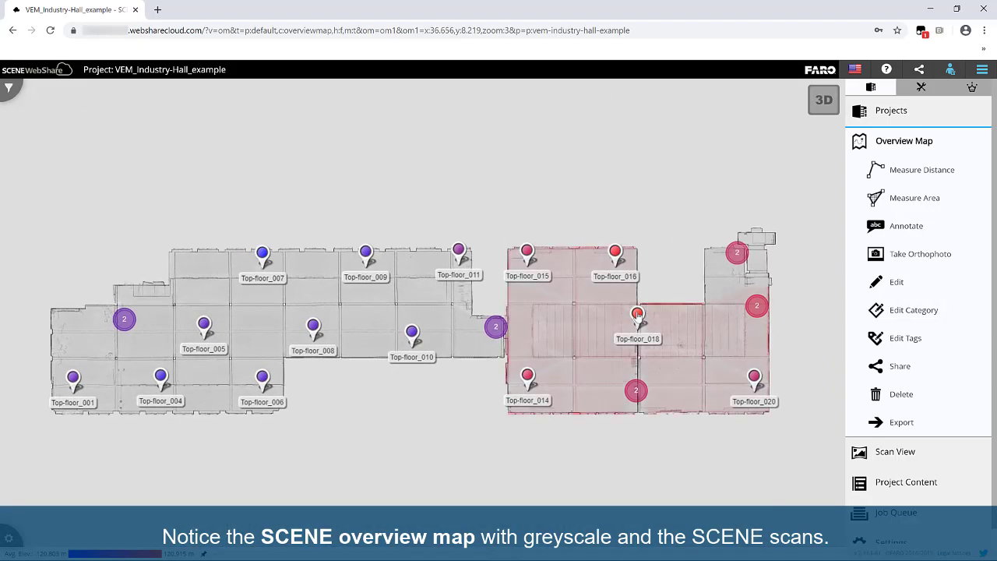
pyautogui.click(637, 314)
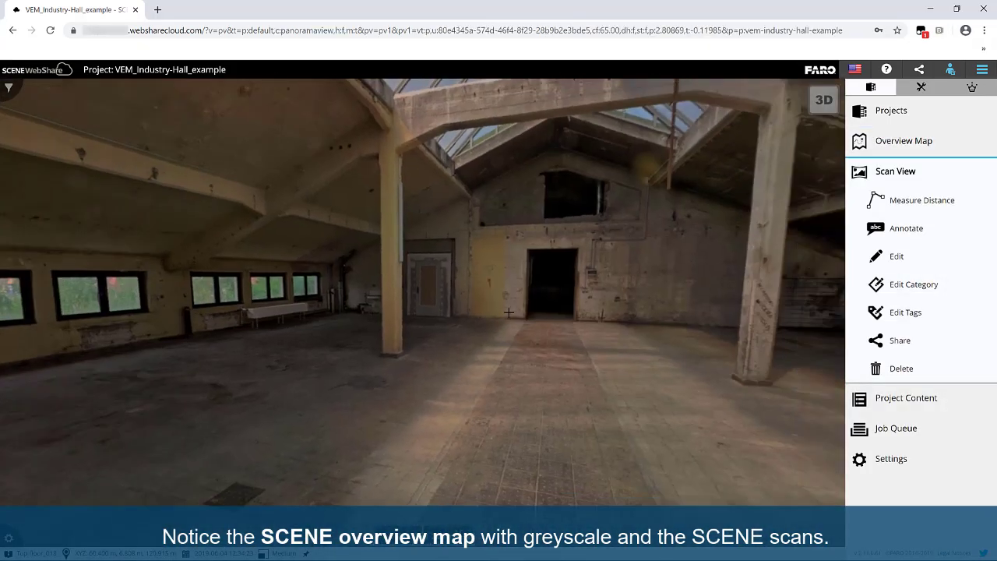